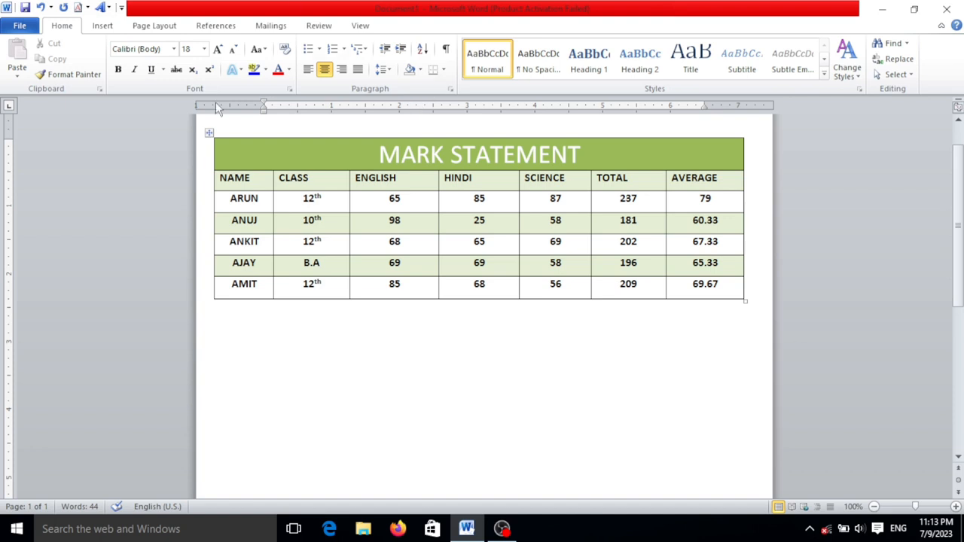
# Insert a new table of seven columns and seven rows below the existing mark statement table
pyautogui.scroll(-3, 314, 161)
pyautogui.scroll(3, 313, 160)
pyautogui.scroll(-1, 363, 296)
pyautogui.press('Return')
pyautogui.press('Return')
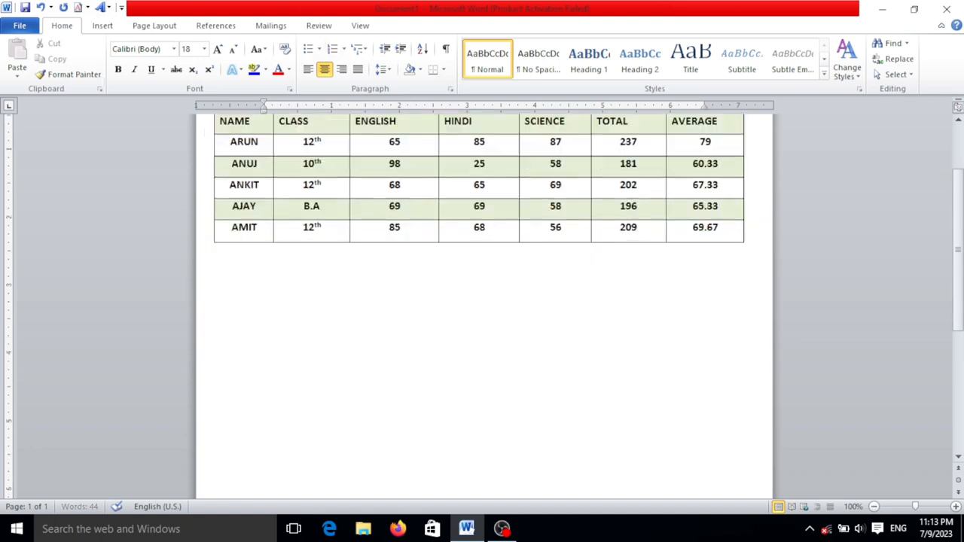
pyautogui.press('BackSpace')
pyautogui.click(102, 26)
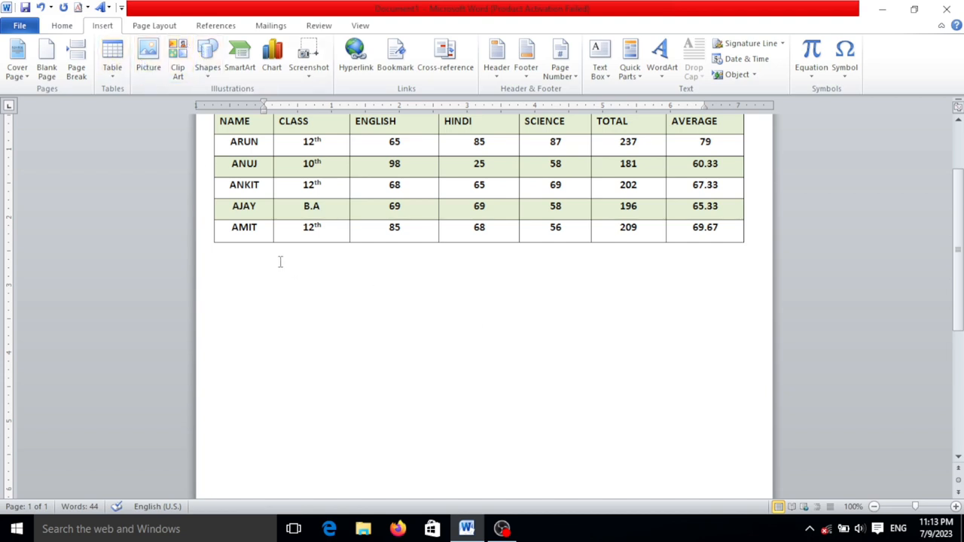
pyautogui.click(109, 54)
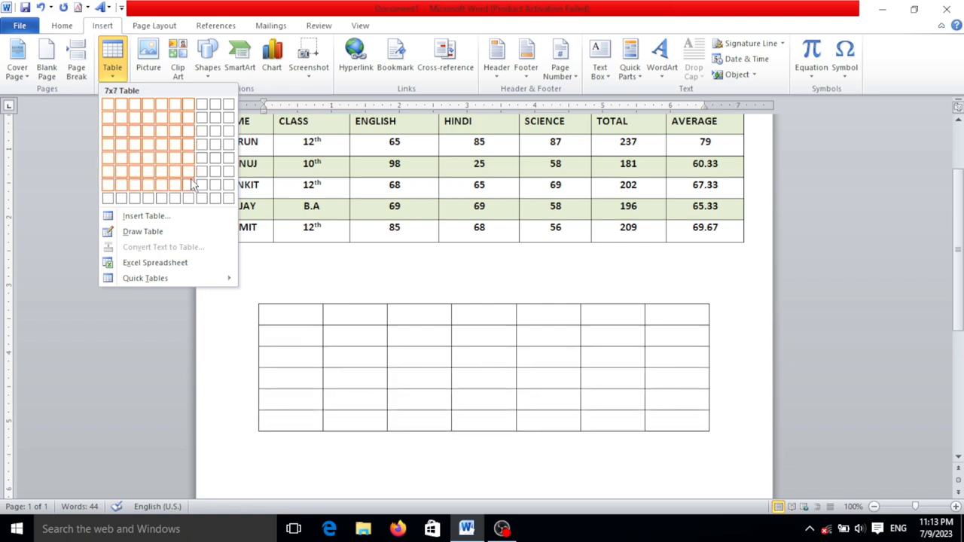
pyautogui.click(192, 185)
# Widen the new table's columns evenly and move the whole table left so it sits centred on the page
pyautogui.scroll(-1, 497, 335)
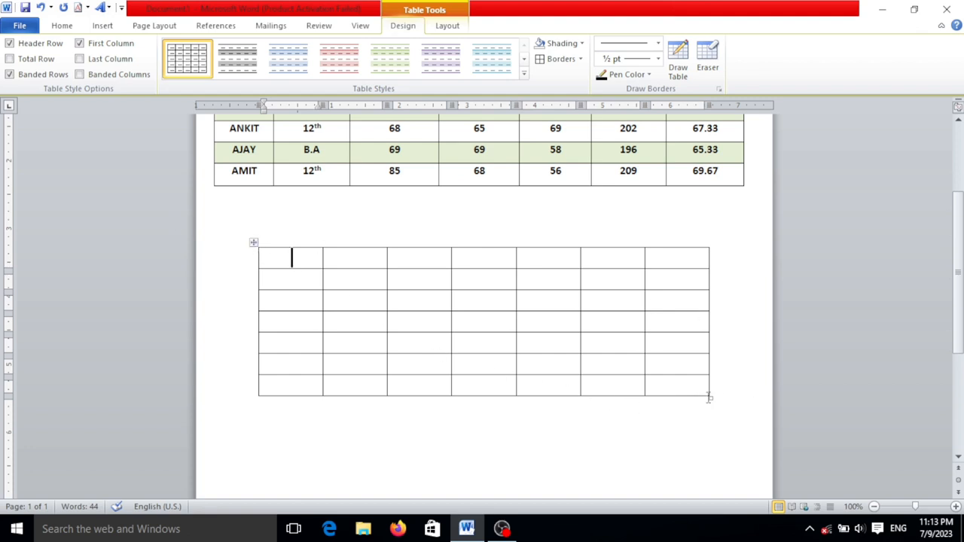
pyautogui.moveTo(708, 396); pyautogui.dragTo(759, 396)
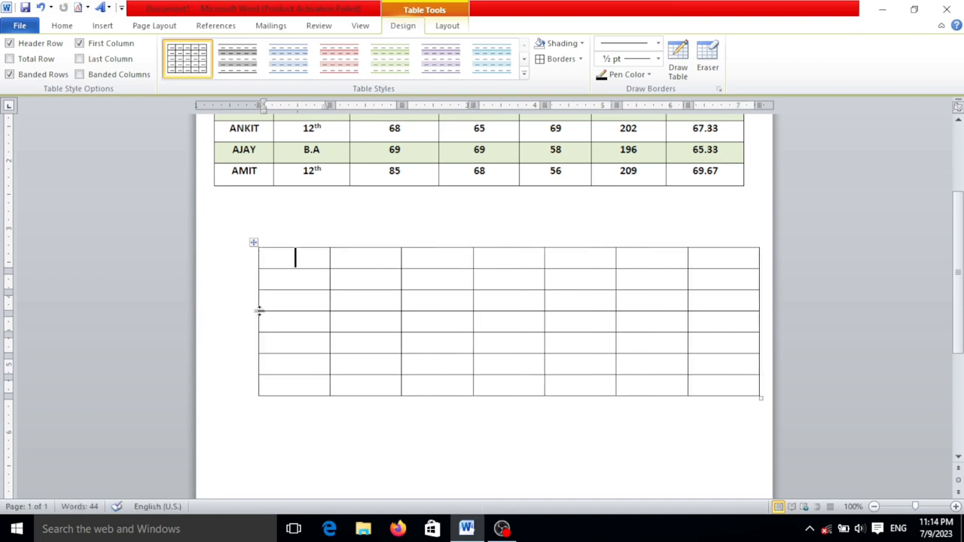
pyautogui.moveTo(258, 317); pyautogui.dragTo(225, 316)
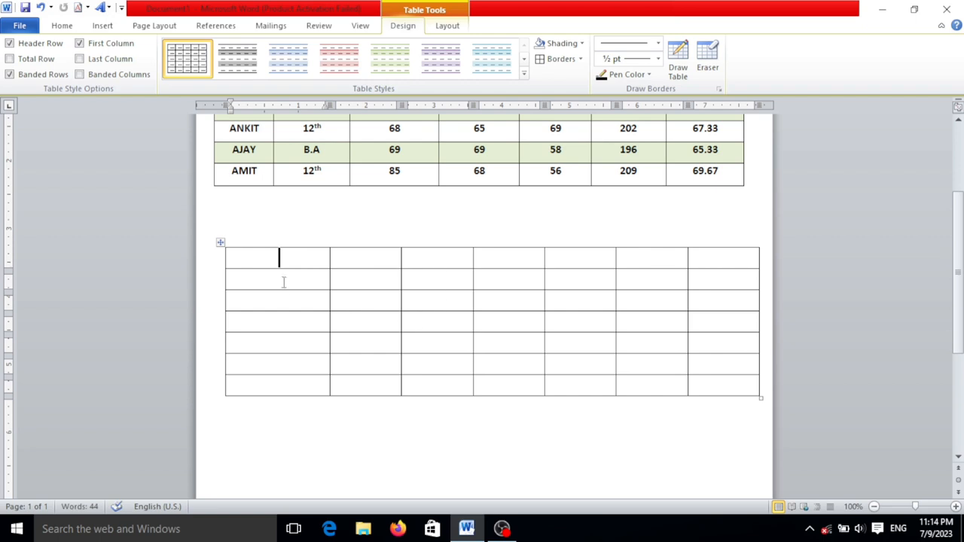
pyautogui.hotkey('ctrl', 'z')
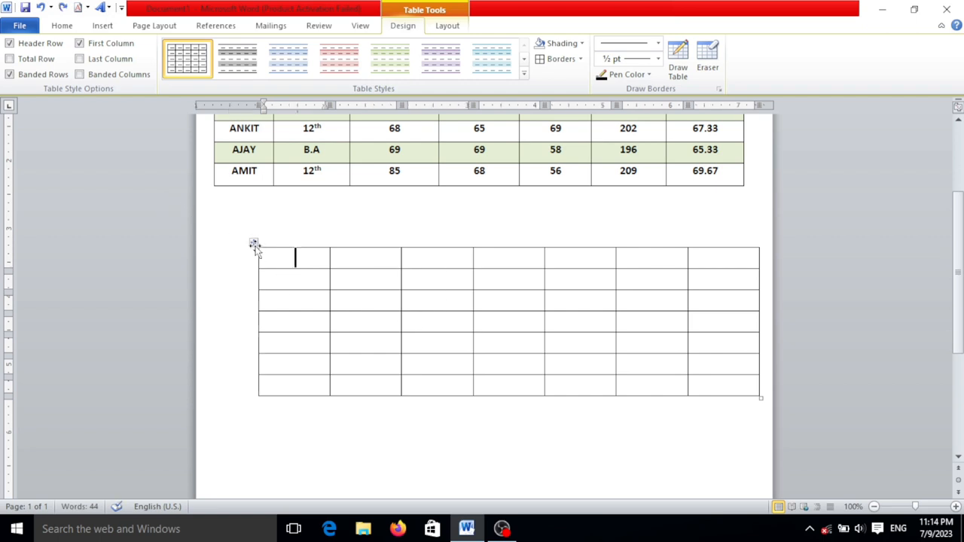
pyautogui.click(251, 242)
pyautogui.moveTo(249, 242); pyautogui.dragTo(220, 242)
pyautogui.click(281, 255)
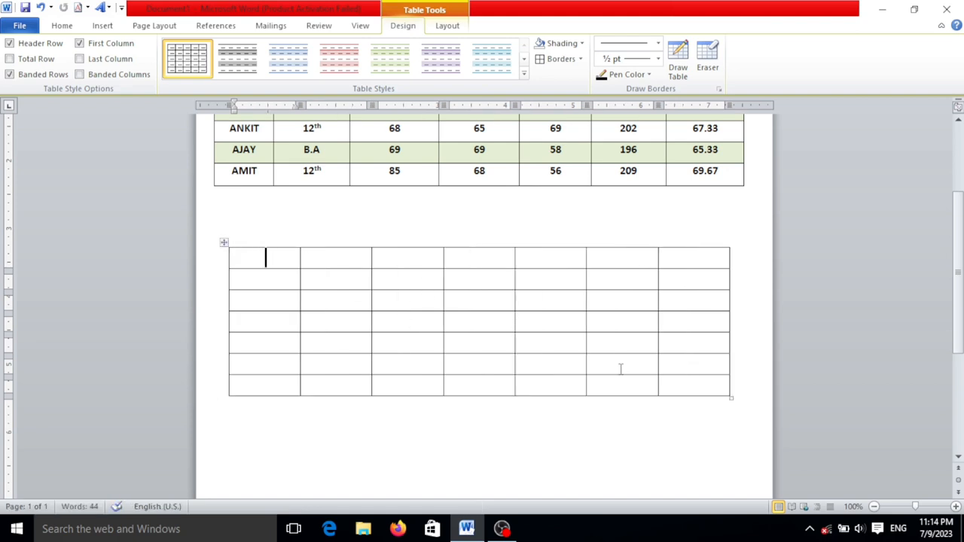
# Merge all seven cells of the new table's first row into one title cell
pyautogui.click(514, 455)
pyautogui.click(265, 258)
pyautogui.moveTo(275, 260); pyautogui.dragTo(689, 261)
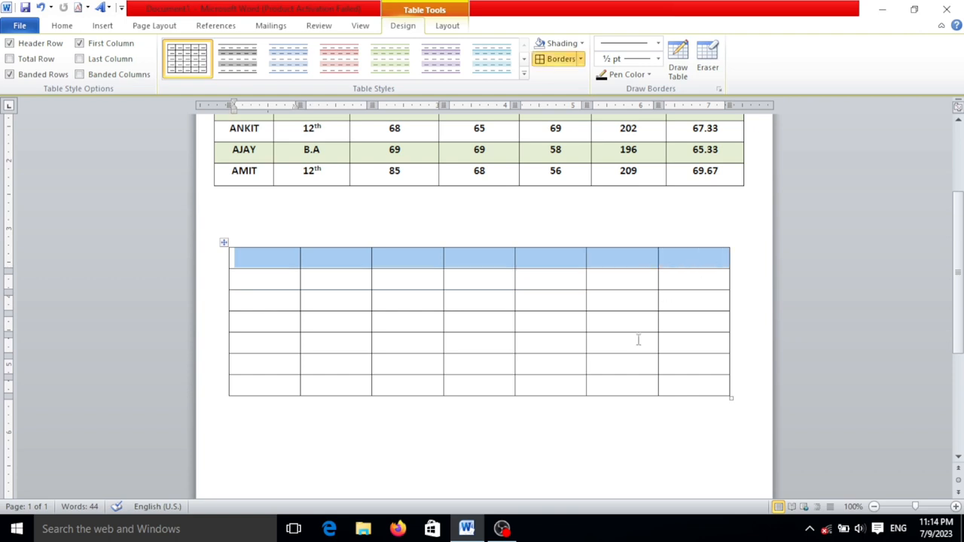
pyautogui.click(463, 28)
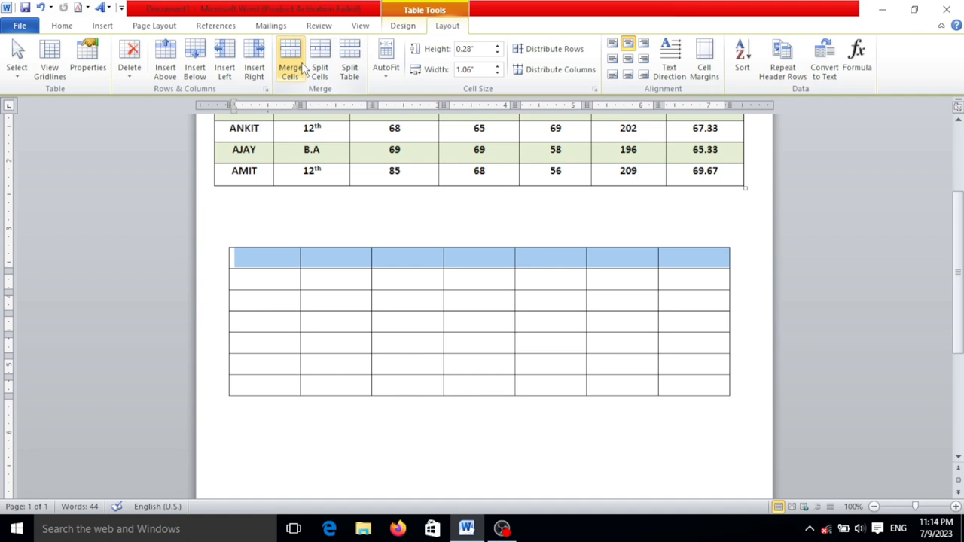
pyautogui.click(295, 66)
# Enter the title MARK STATEMENT in the merged first row
pyautogui.click(424, 253)
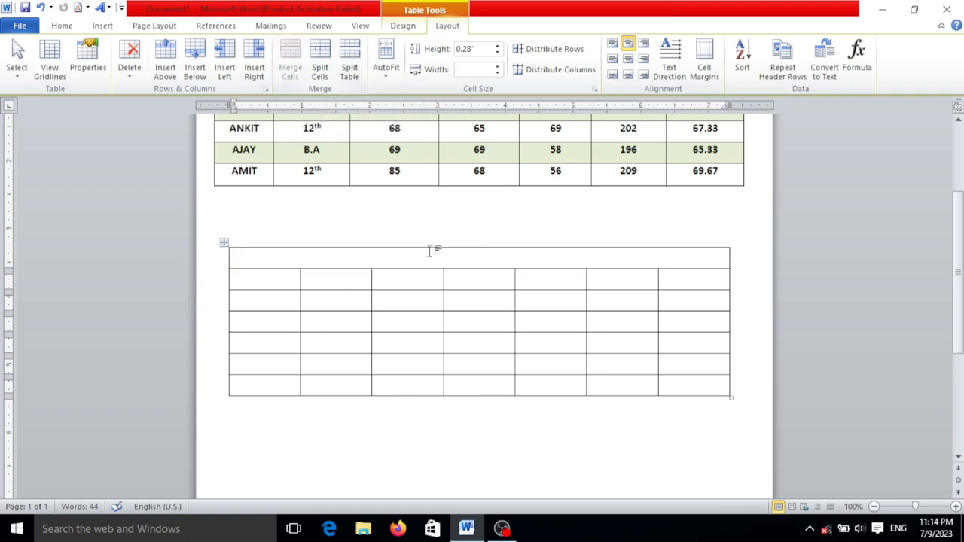
pyautogui.write('MARKS')
pyautogui.press('BackSpace')
pyautogui.press('BackSpace')
pyautogui.write('K')
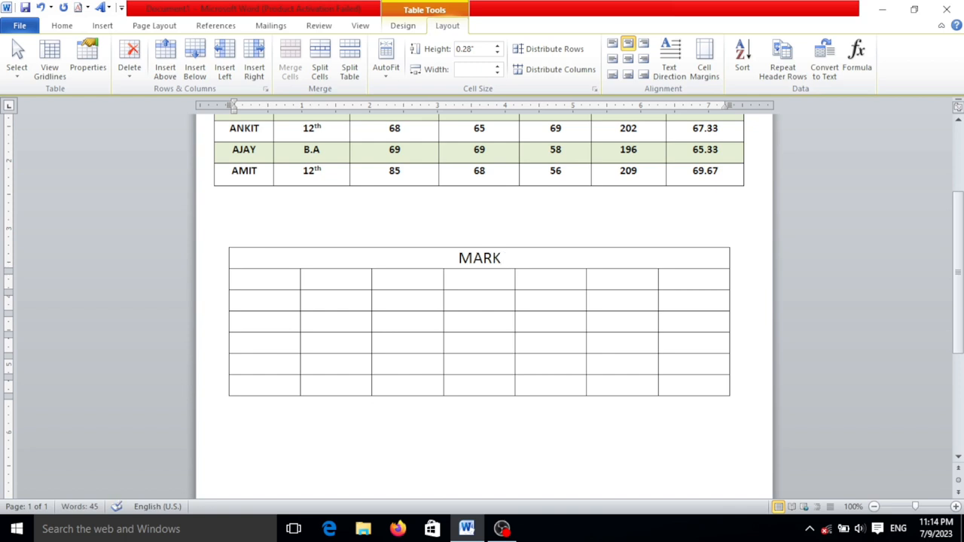
pyautogui.write(' S')
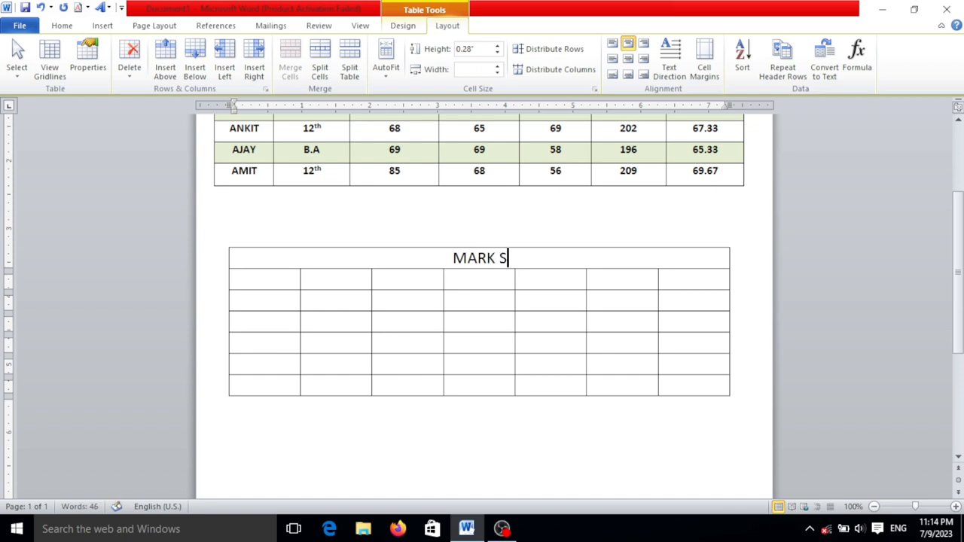
pyautogui.write('TATEMENT')
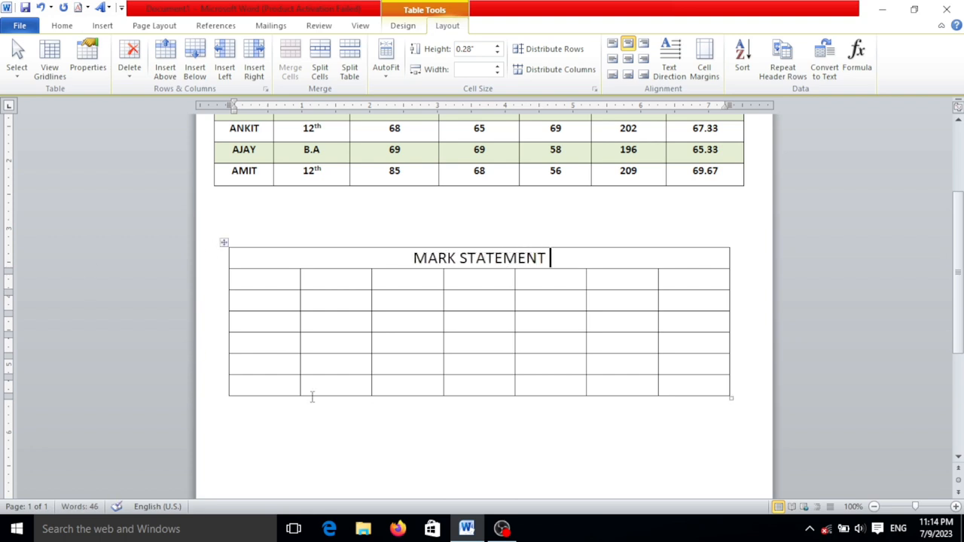
# Enter the headings NAME, CLASS and ENGLISH in the first three cells of the second row
pyautogui.click(288, 278)
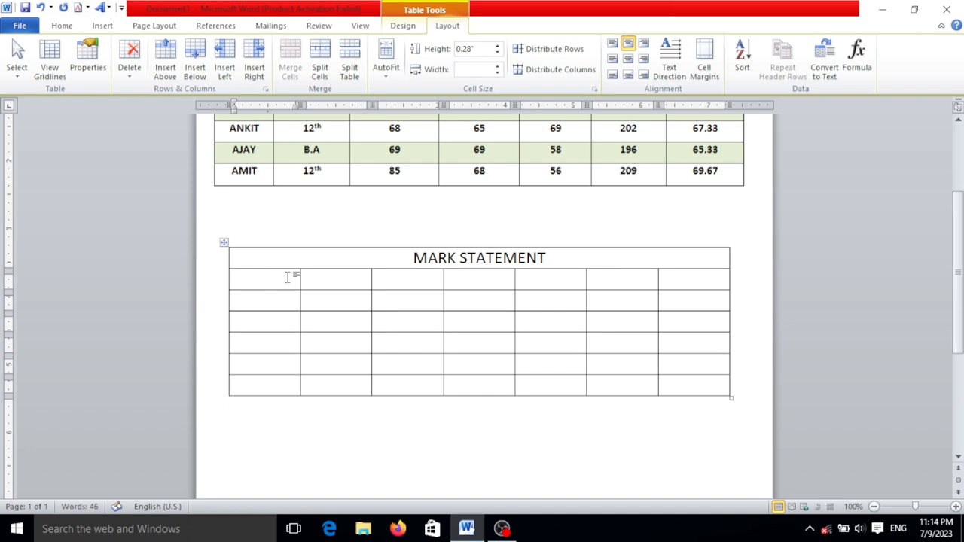
pyautogui.write('NAME')
pyautogui.press('Tab')
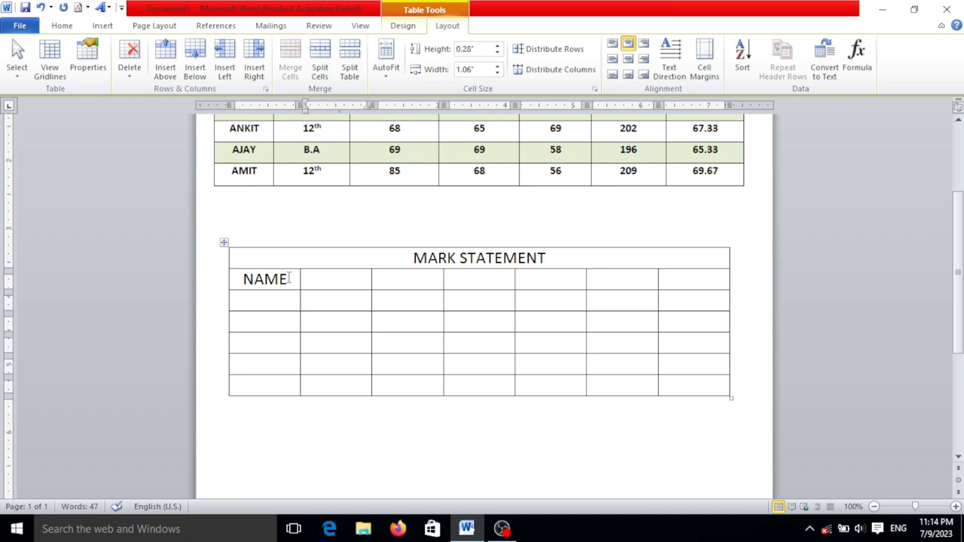
pyautogui.write('CPAS')
pyautogui.press('BackSpace')
pyautogui.press('BackSpace')
pyautogui.press('BackSpace')
pyautogui.write('LASS')
pyautogui.press('Tab')
pyautogui.write('ENGLISH')
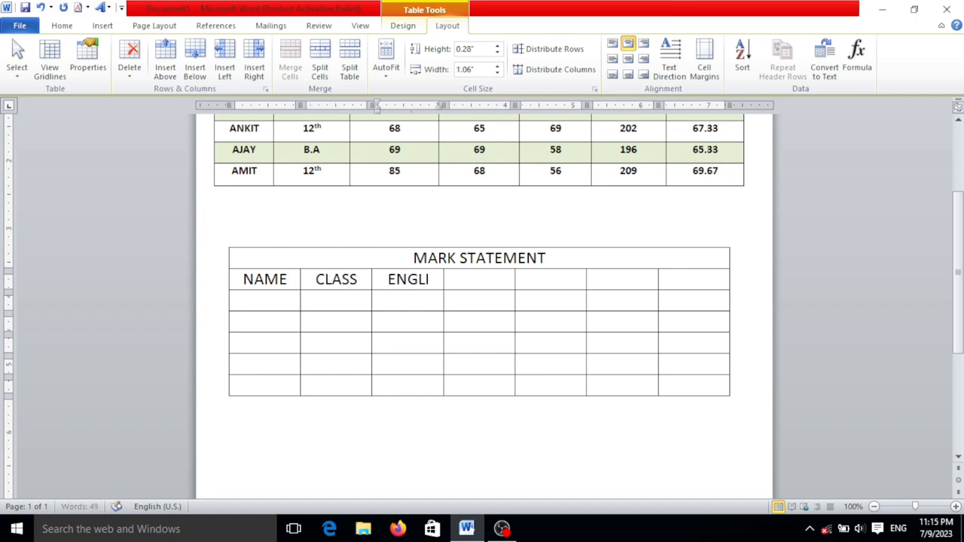
# Add the headings HINDI and SCIENCE in the fourth and fifth cells of the header row
pyautogui.press('Tab')
pyautogui.write('HINFI')
pyautogui.press('BackSpace')
pyautogui.press('BackSpace')
pyautogui.write('DI')
pyautogui.press('Tab')
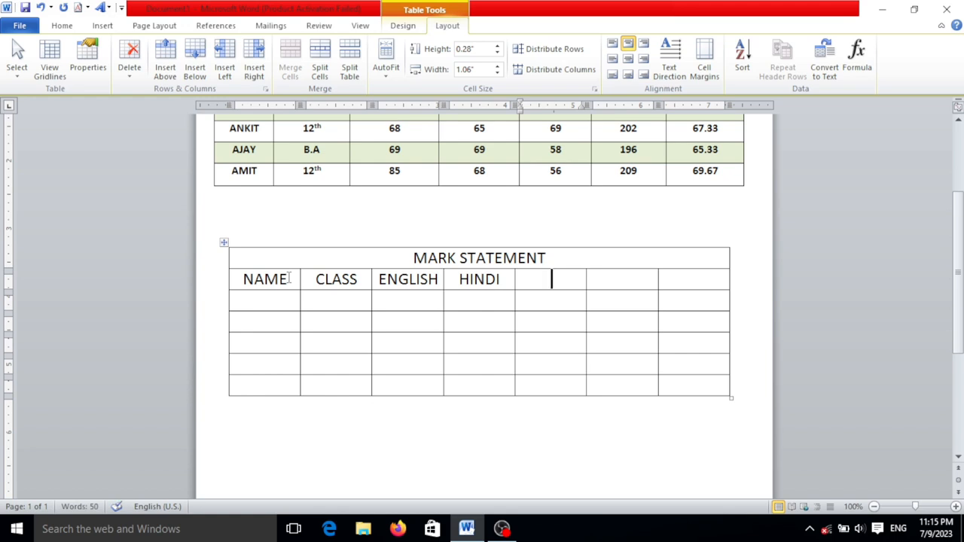
pyautogui.write('SCIE')
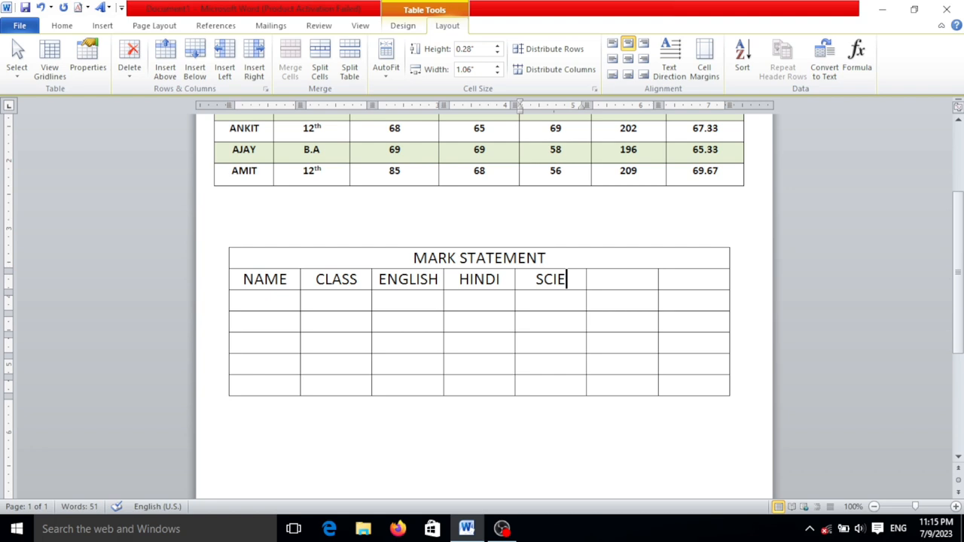
pyautogui.write('NCE')
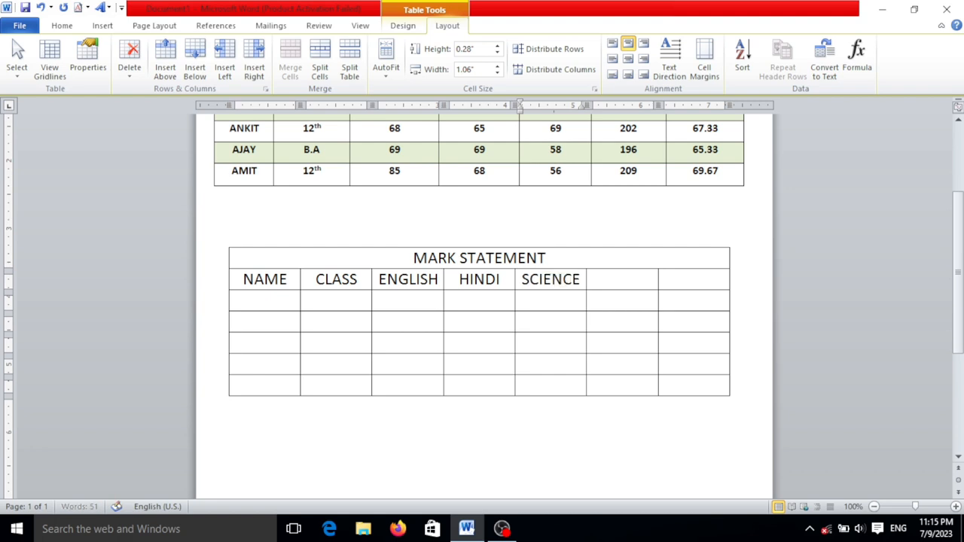
# Complete the header row with the headings TOTAL and AVERAGE in the last two cells
pyautogui.press('Tab')
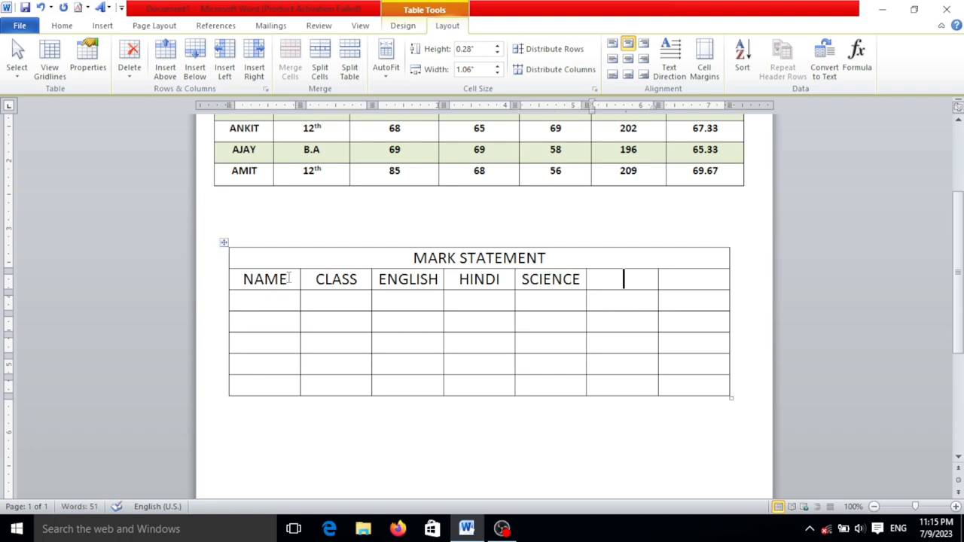
pyautogui.write('TOTAL')
pyautogui.press('Tab')
pyautogui.write('AVE')
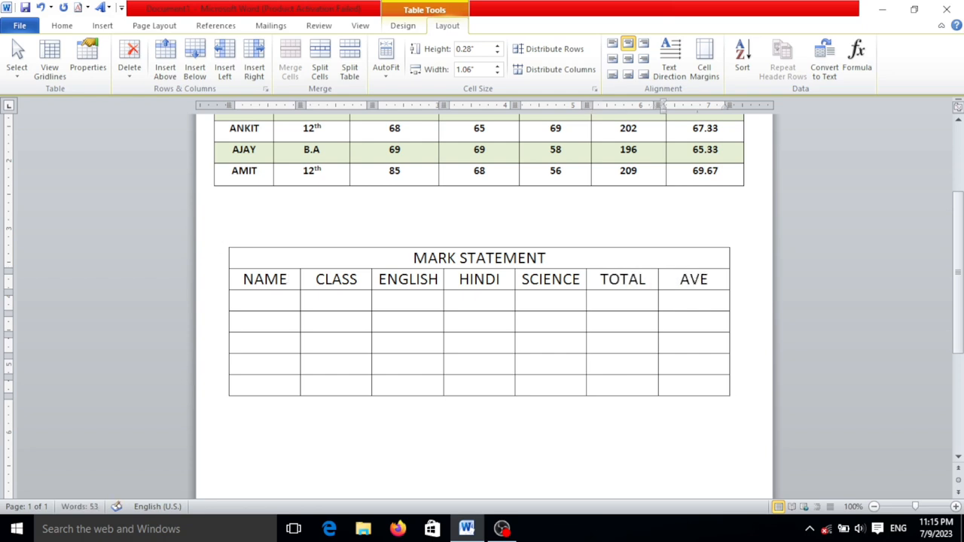
pyautogui.write('RAGE')
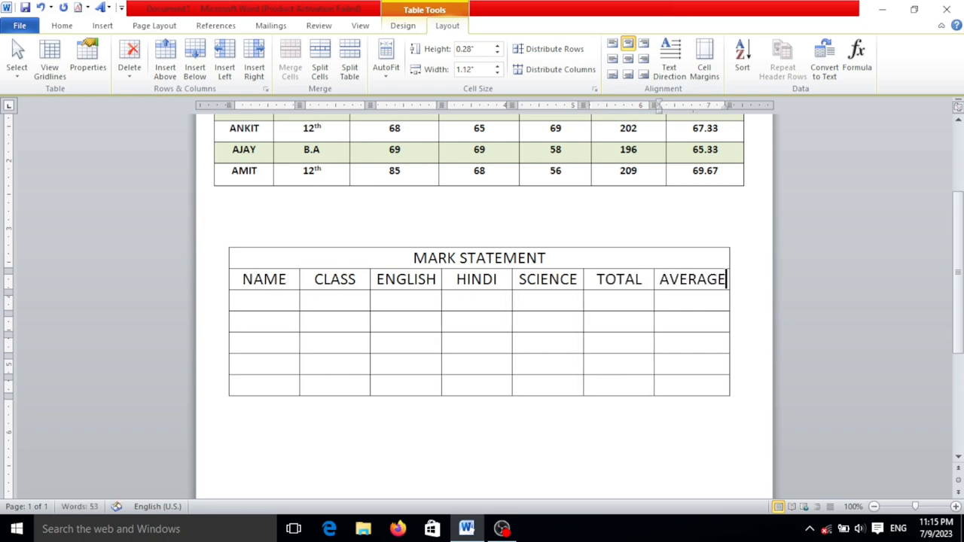
# Reduce the font size of the whole heading row, from NAME to AVERAGE, by one increment
pyautogui.moveTo(292, 277); pyautogui.dragTo(719, 280)
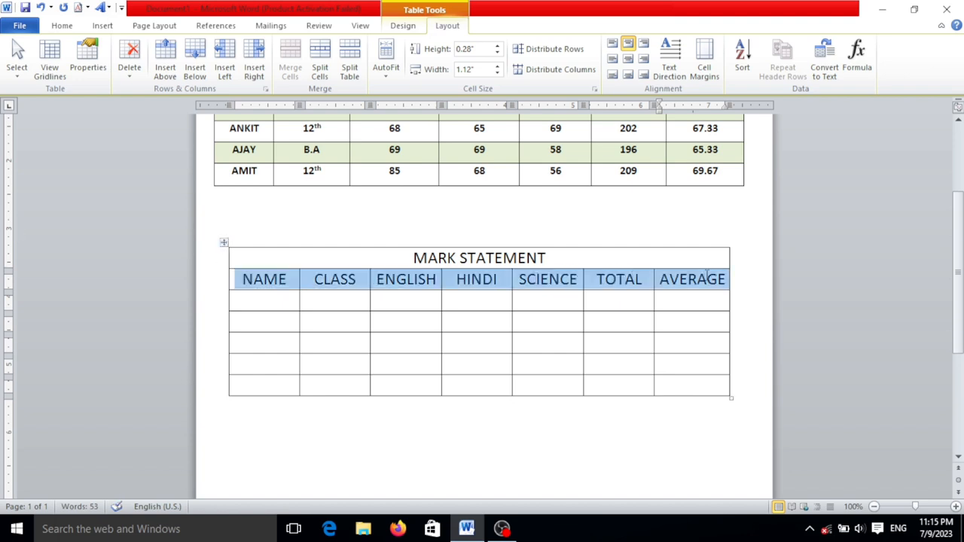
pyautogui.click(62, 26)
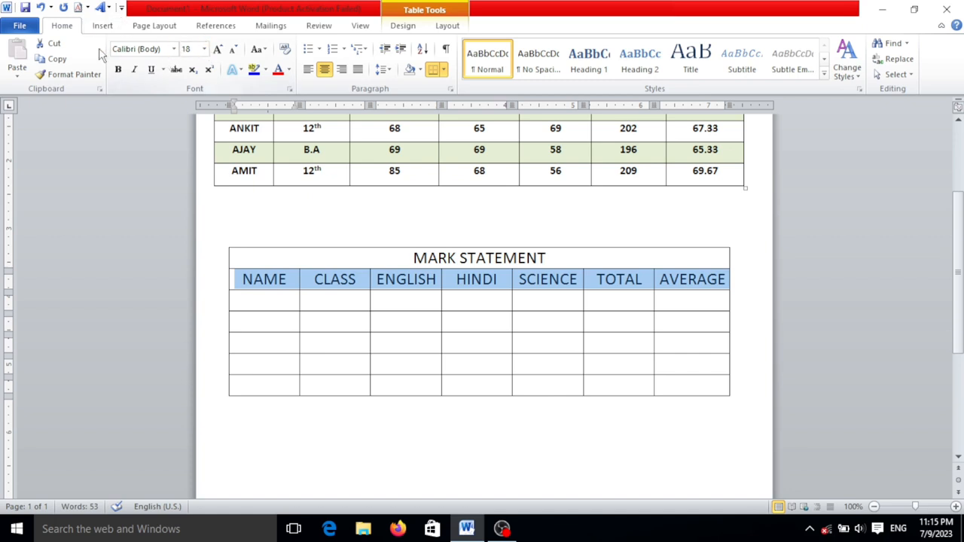
pyautogui.click(233, 49)
# Fill the first three cells under NAME with the same student names as in the table above
pyautogui.click(287, 298)
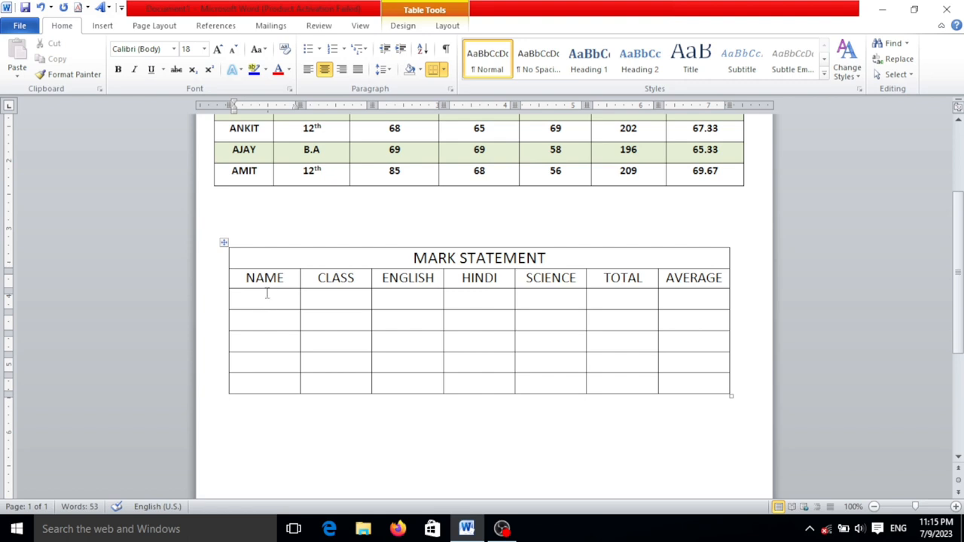
pyautogui.write('ARN')
pyautogui.press('BackSpace')
pyautogui.write('UN')
pyautogui.press('Down')
pyautogui.write('ANUJ')
pyautogui.press('Down')
pyautogui.write('ANKIT')
pyautogui.press('Down')
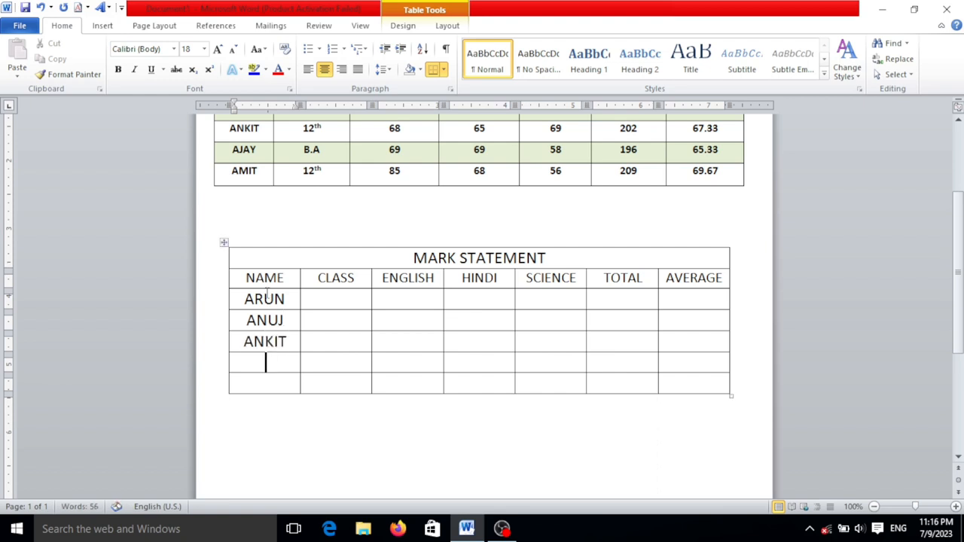
# Enter two more student first names in the last two rows of the NAME column
pyautogui.write('AMAN')
pyautogui.press('Down')
pyautogui.write('AM')
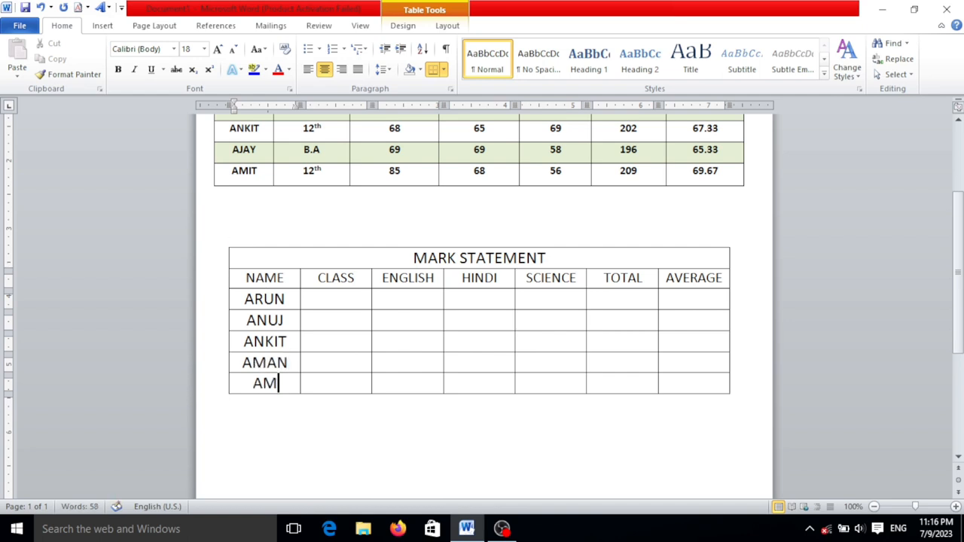
pyautogui.write('AR')
# Enter the classes 12TH, 10TH and 12TH for the first three students in the CLASS column
pyautogui.press('Tab')
pyautogui.press('Up')
pyautogui.press('Up')
pyautogui.press('Up')
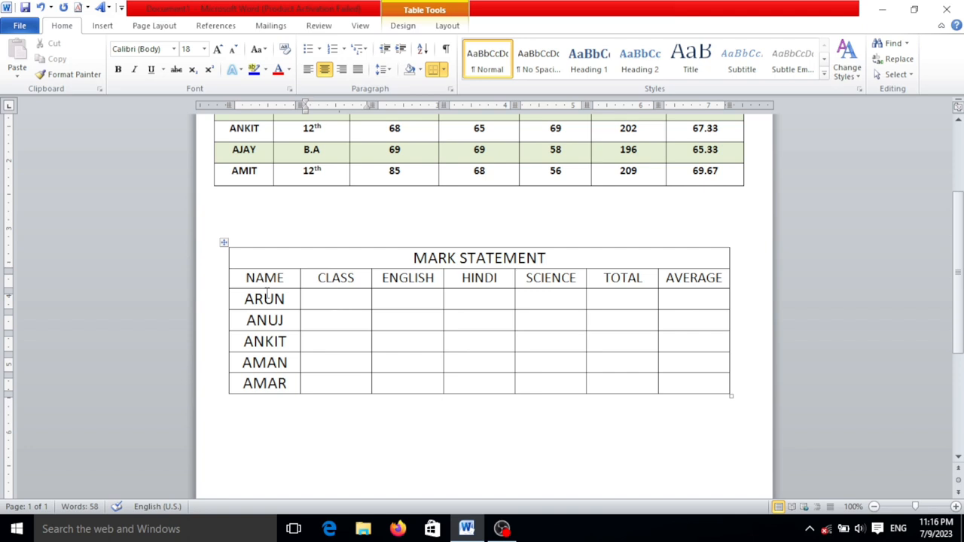
pyautogui.write('2')
pyautogui.press('BackSpace')
pyautogui.write('12TH')
pyautogui.press('Down')
pyautogui.write('1')
pyautogui.press('BackSpace')
pyautogui.write('10TH')
pyautogui.press('Down')
pyautogui.write('12TH')
# Enter the classes B.A and 12TH for the last two students in the CLASS column
pyautogui.press('Down')
pyautogui.write('1')
pyautogui.press('BackSpace')
pyautogui.write('b.a')
pyautogui.press('BackSpace')
pyautogui.press('BackSpace')
pyautogui.press('BackSpace')
pyautogui.write('B.A')
pyautogui.press('Down')
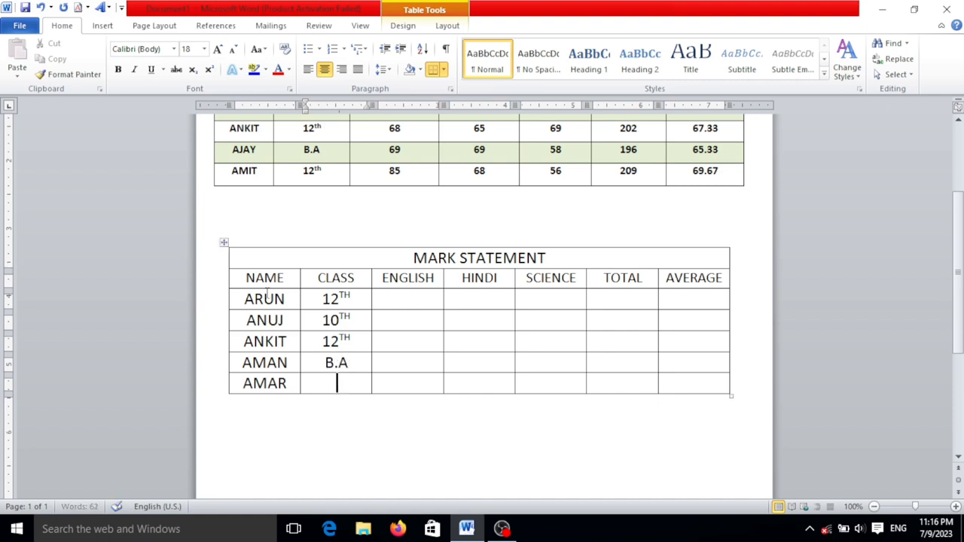
pyautogui.write('12TH')
pyautogui.press('Right')
pyautogui.press('Up')
pyautogui.press('Down')
pyautogui.press('Left')
pyautogui.press('Down')
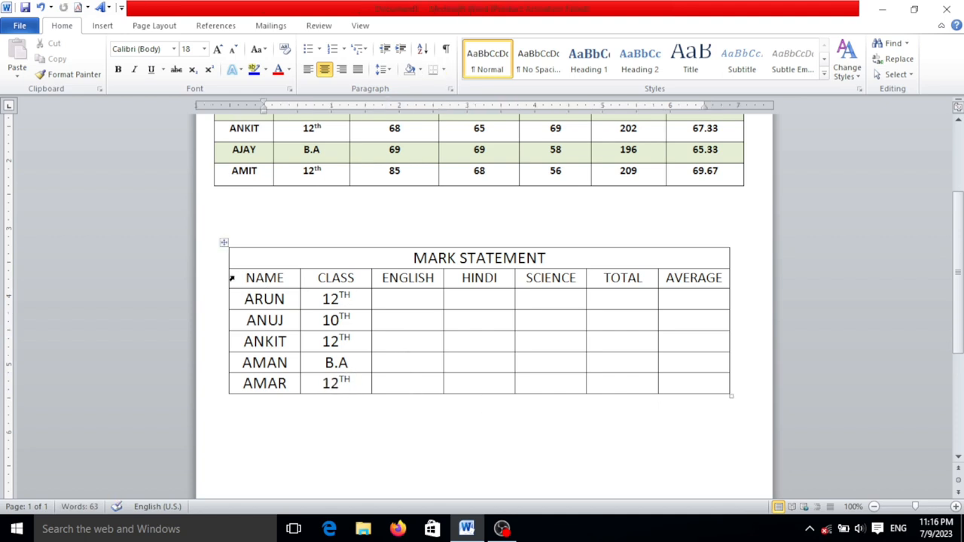
# Enter the marks row by row: ENGLISH 65, 98, 68, 69, 69; HINDI 78, 87, 89, 58, 84; SCIENCE 78, 98, 68, 48, 45
pyautogui.click(417, 300)
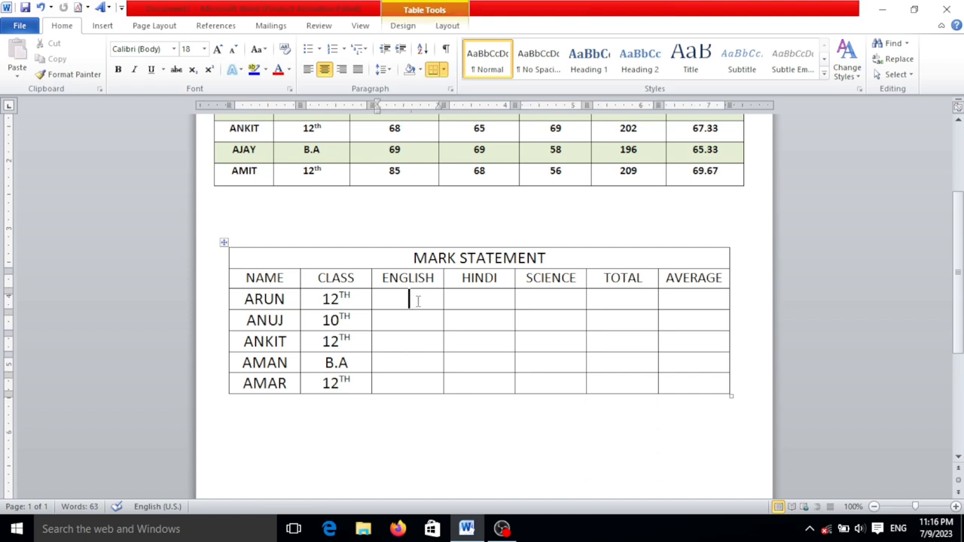
pyautogui.click(418, 301)
pyautogui.doubleClick(418, 301)
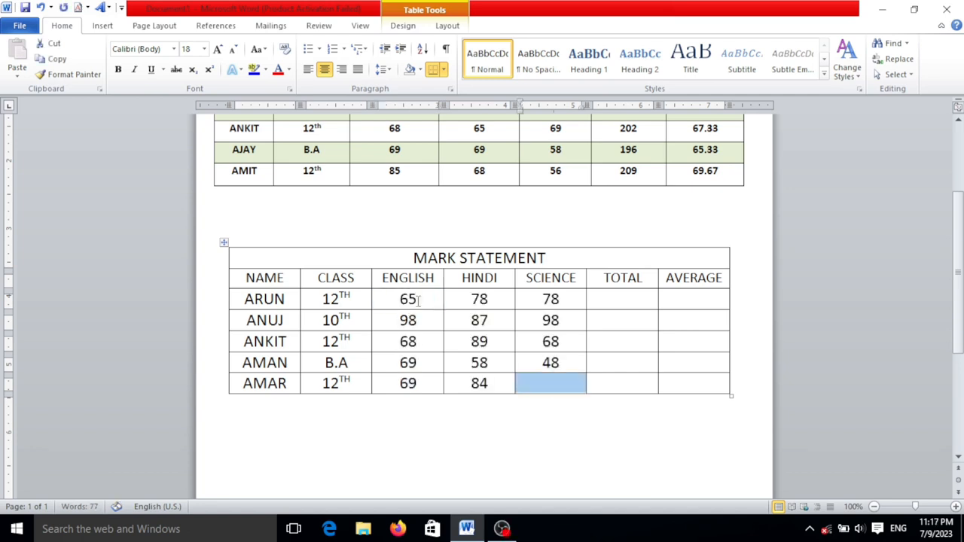
pyautogui.write('45')
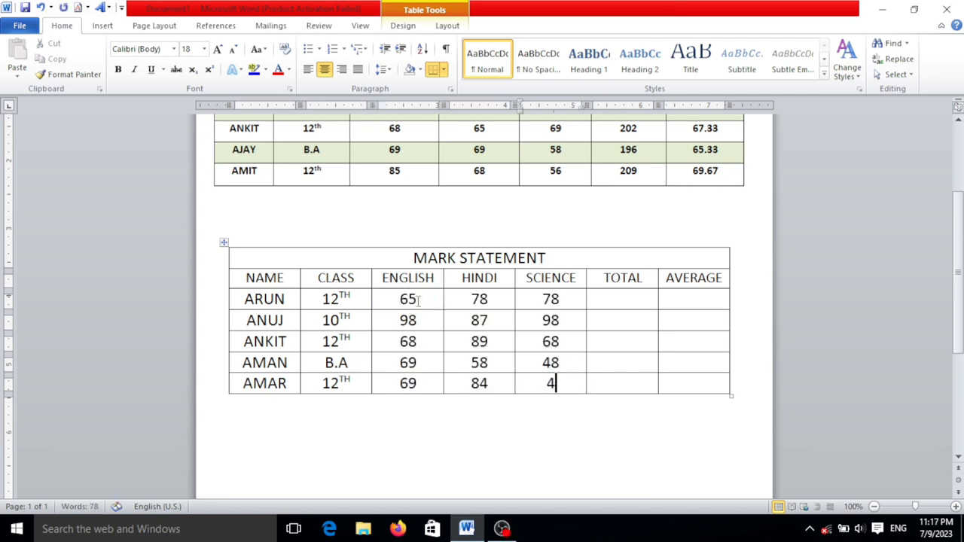
# Insert the formula =AVERAGE(LEFT) in the first student's AVERAGE cell of the lower MARK STATEMENT table
pyautogui.click(619, 299)
pyautogui.click(698, 299)
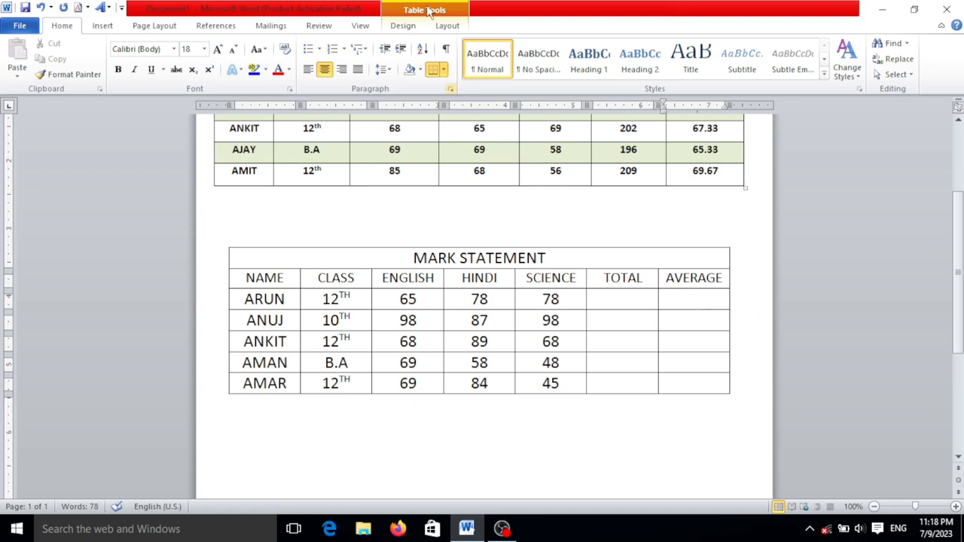
pyautogui.click(447, 26)
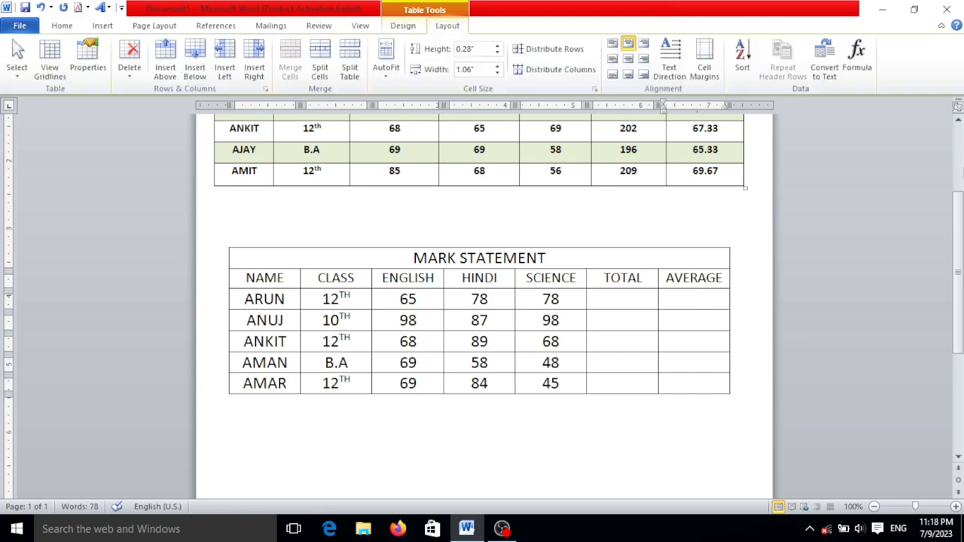
pyautogui.click(856, 60)
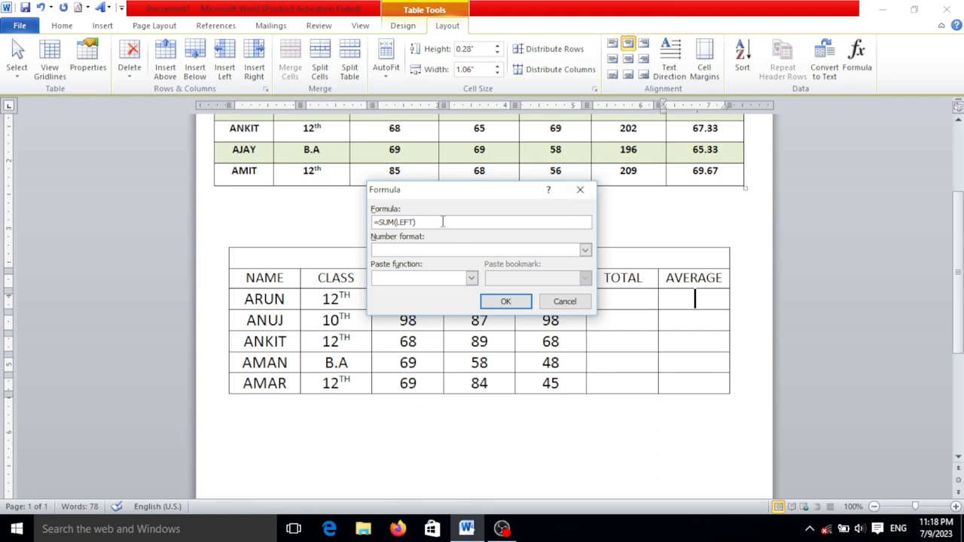
pyautogui.press('BackSpace')
pyautogui.press('BackSpace')
pyautogui.press('BackSpace')
pyautogui.press('BackSpace')
pyautogui.press('BackSpace')
pyautogui.press('BackSpace')
pyautogui.press('BackSpace')
pyautogui.press('BackSpace')
pyautogui.press('BackSpace')
pyautogui.press('BackSpace')
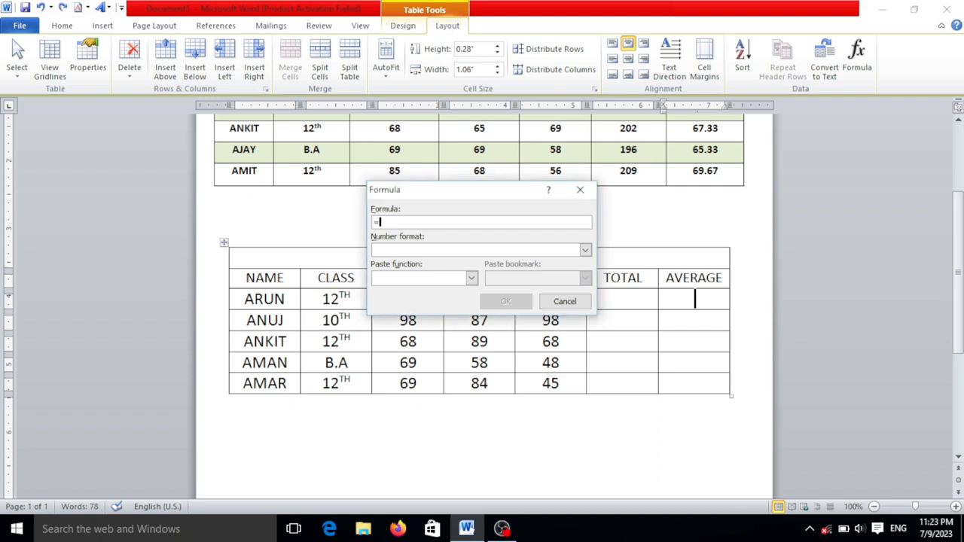
pyautogui.write('AVERAGE(LEFT')
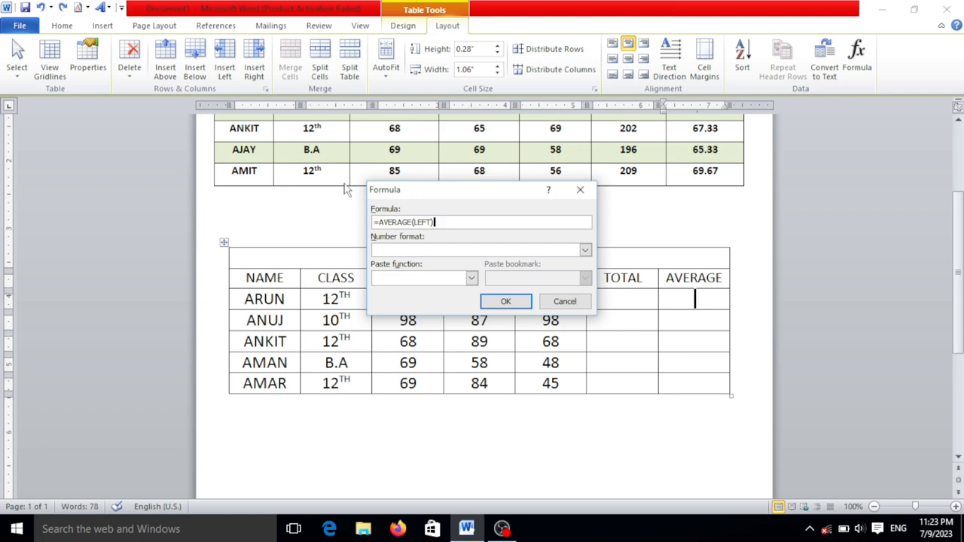
pyautogui.click(505, 302)
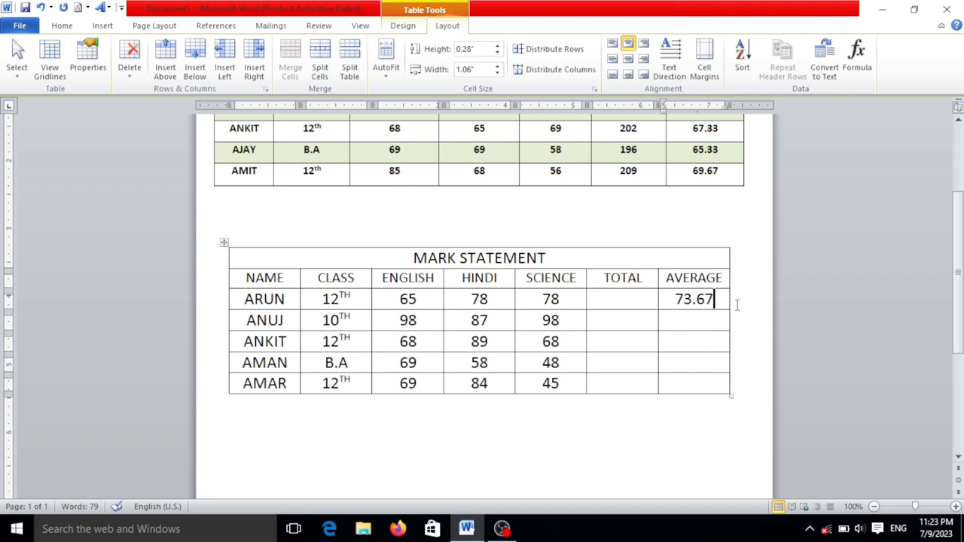
# Fill the AVERAGE cells of the remaining four students with 94.33, 75, 58.33 and 66
pyautogui.click(708, 322)
pyautogui.write('94.33')
pyautogui.press('Down')
pyautogui.write('75')
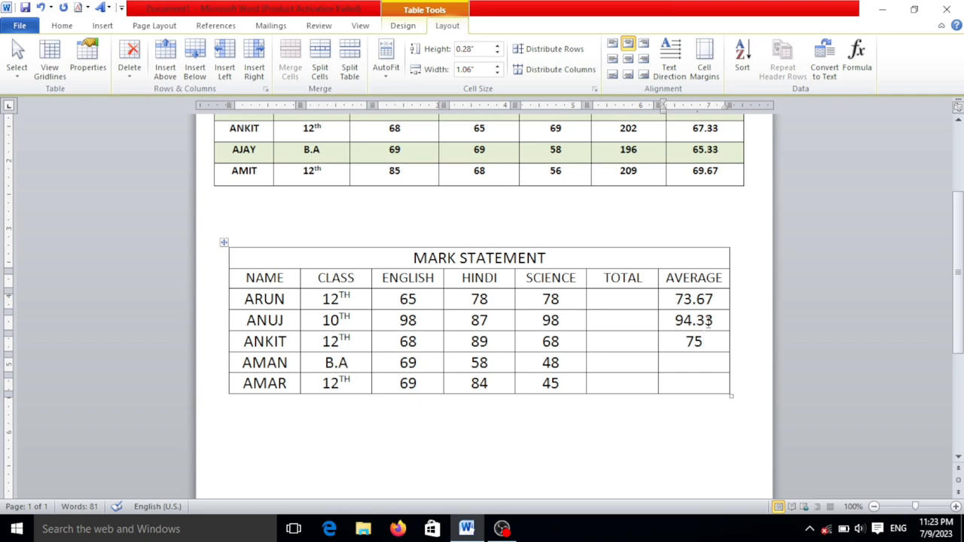
pyautogui.press('Down')
pyautogui.write('58.33')
pyautogui.press('Down')
pyautogui.write('66')
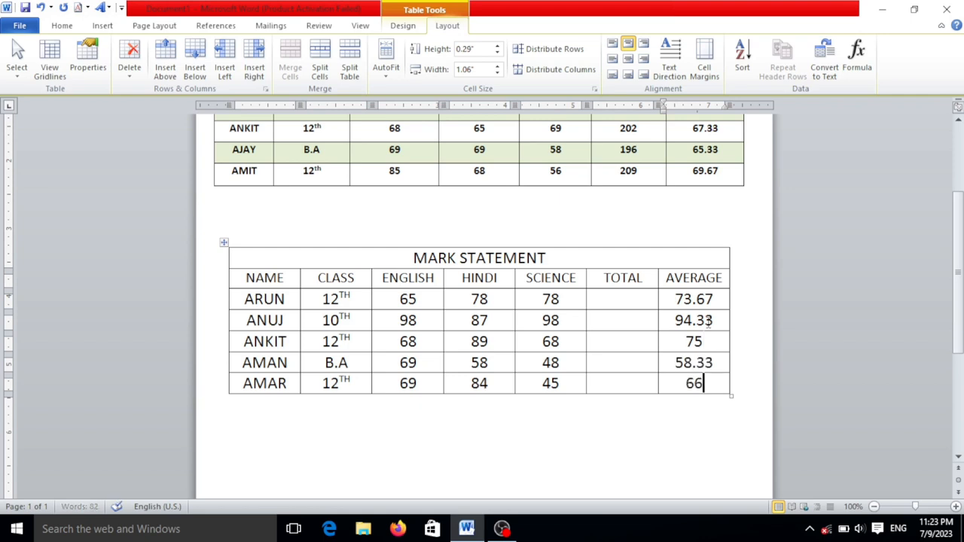
# Insert the formula =SUM(LEFT) in the first student's TOTAL cell
pyautogui.click(652, 299)
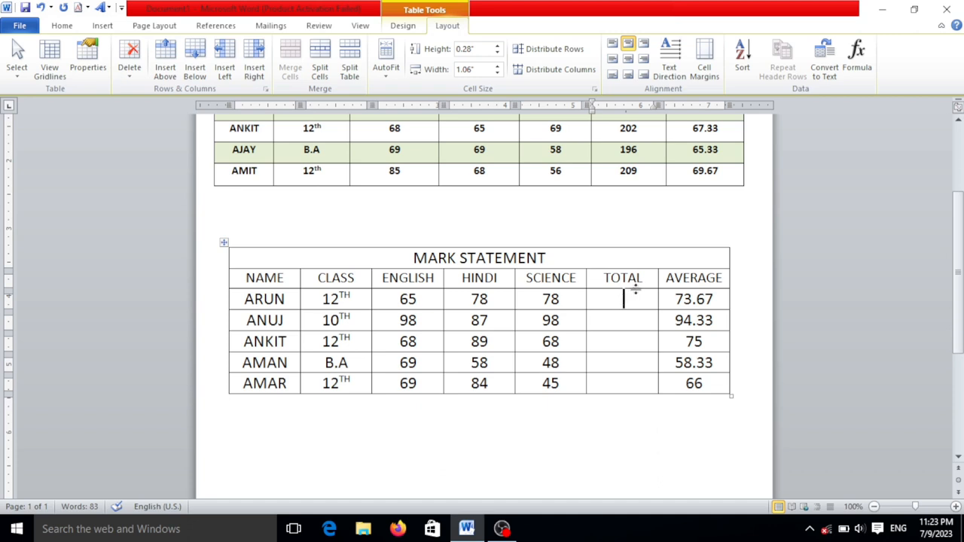
pyautogui.click(857, 57)
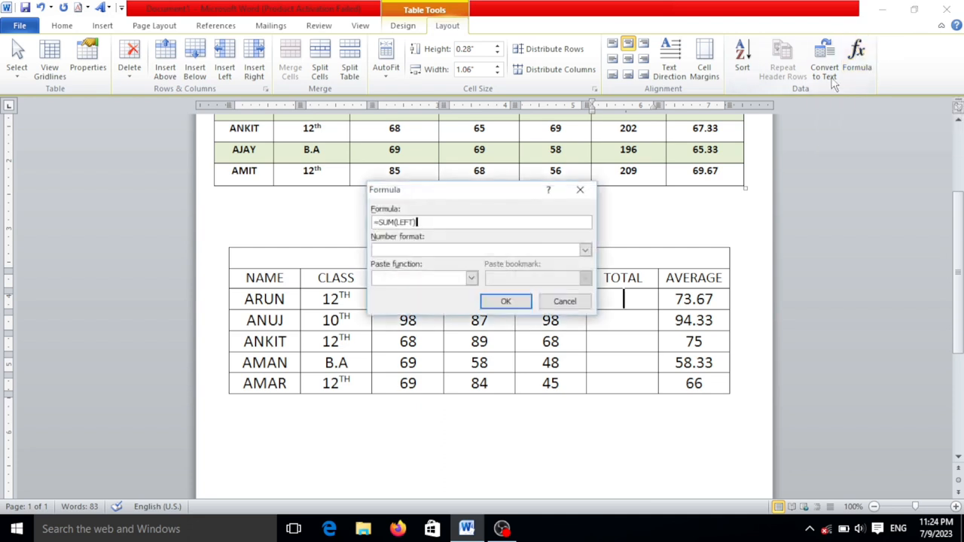
pyautogui.moveTo(509, 195); pyautogui.dragTo(531, 162)
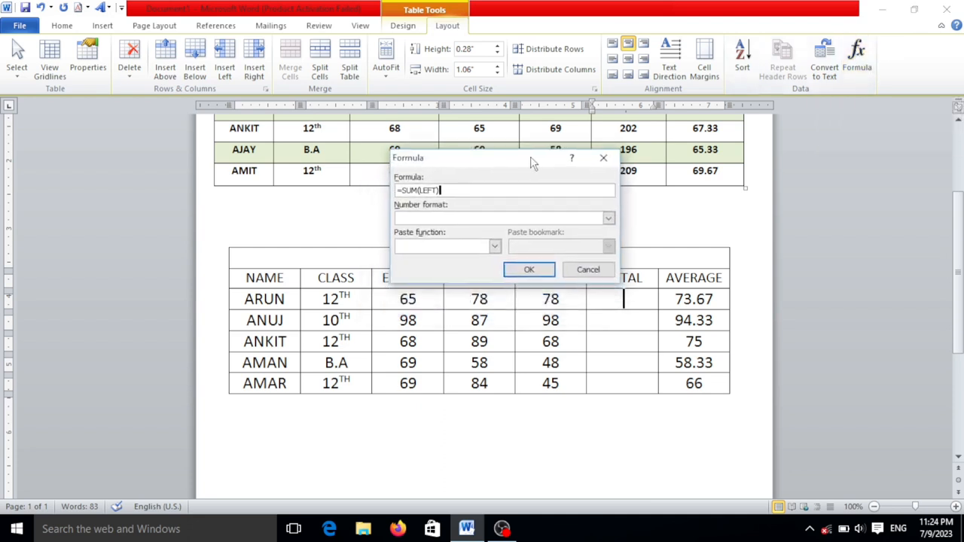
pyautogui.click(528, 270)
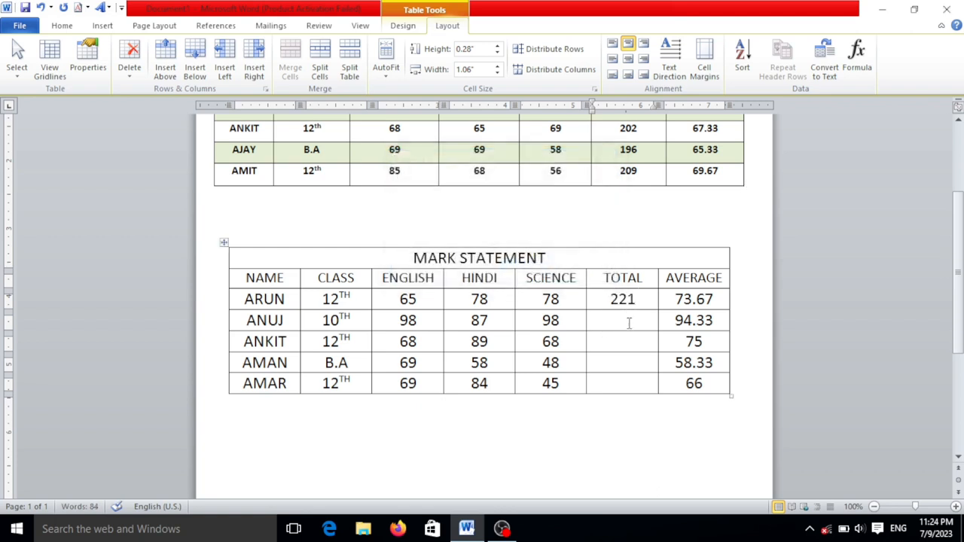
# Repeat the sum formula in the TOTAL cells of the remaining four students
pyautogui.press('F4')
pyautogui.press('Down')
pyautogui.press('F4')
pyautogui.press('Down')
pyautogui.press('F4')
pyautogui.press('Down')
pyautogui.press('F4')
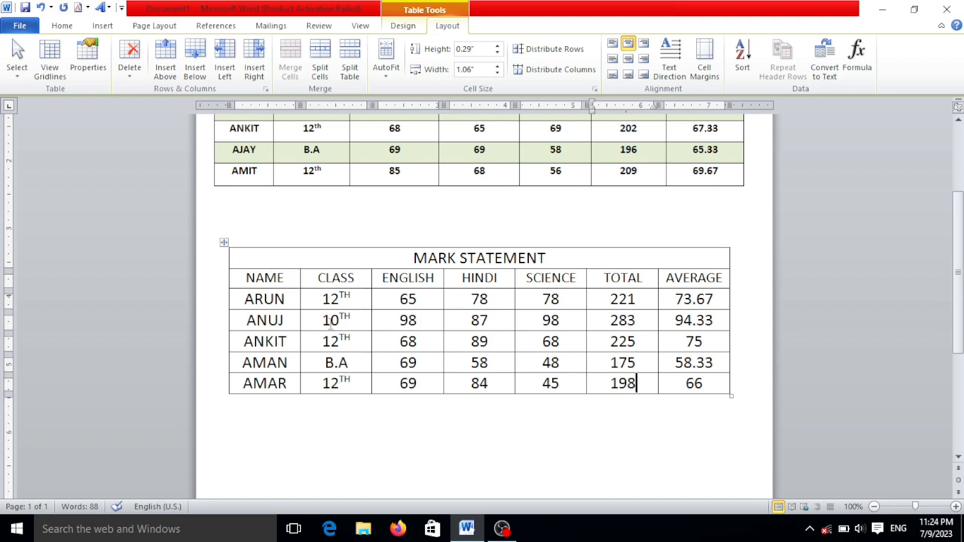
pyautogui.moveTo(285, 278); pyautogui.dragTo(702, 385)
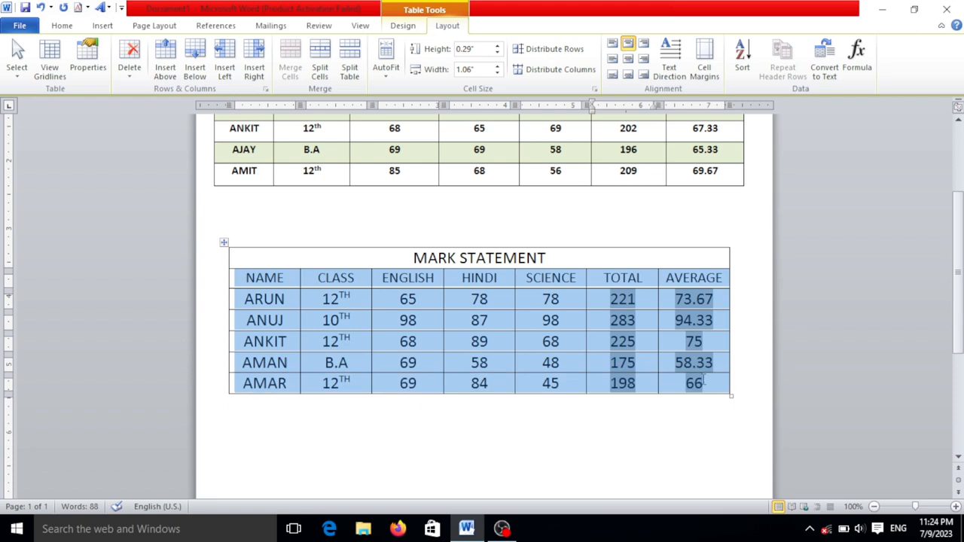
pyautogui.moveTo(269, 286); pyautogui.dragTo(339, 294)
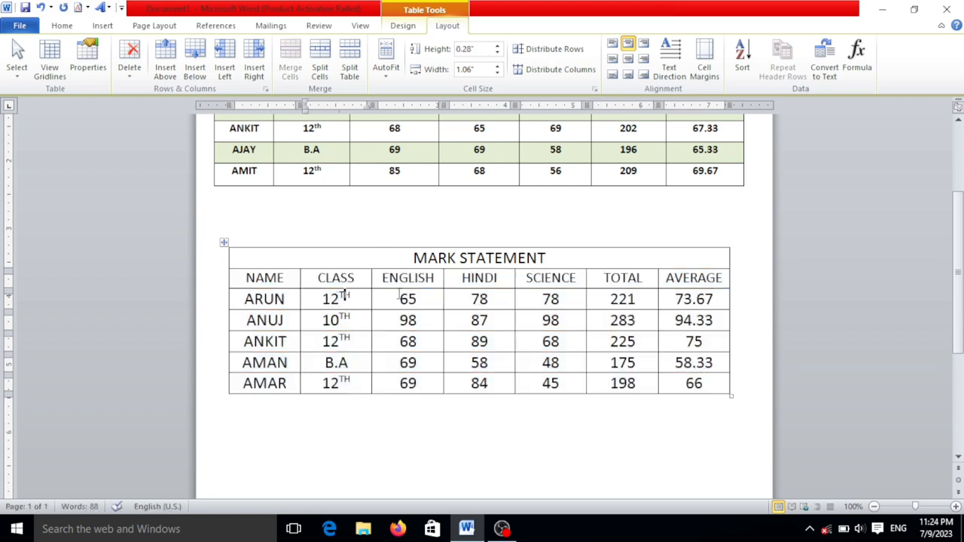
pyautogui.moveTo(302, 258); pyautogui.dragTo(700, 385)
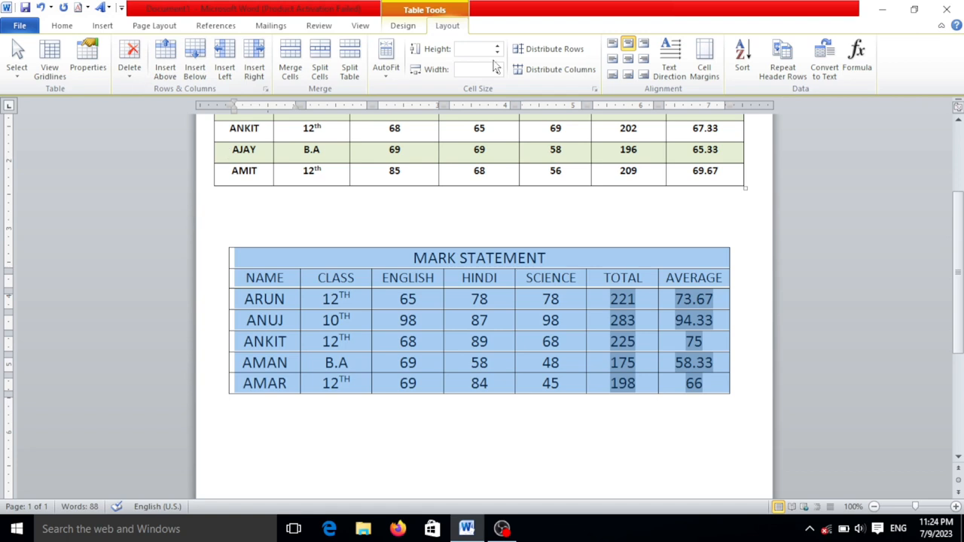
pyautogui.click(419, 299)
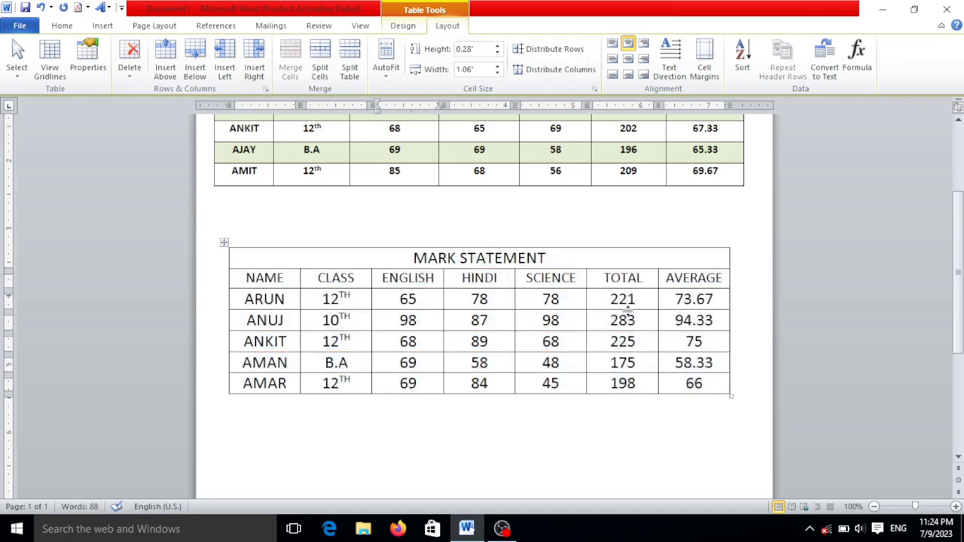
# Apply the Light List - Accent 3 table style to the lower MARK STATEMENT table
pyautogui.click(552, 299)
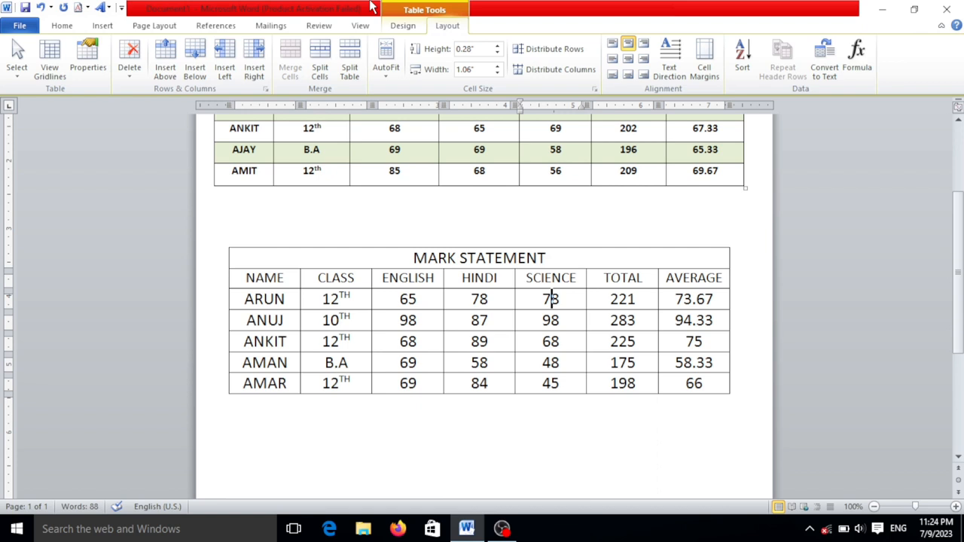
pyautogui.click(410, 28)
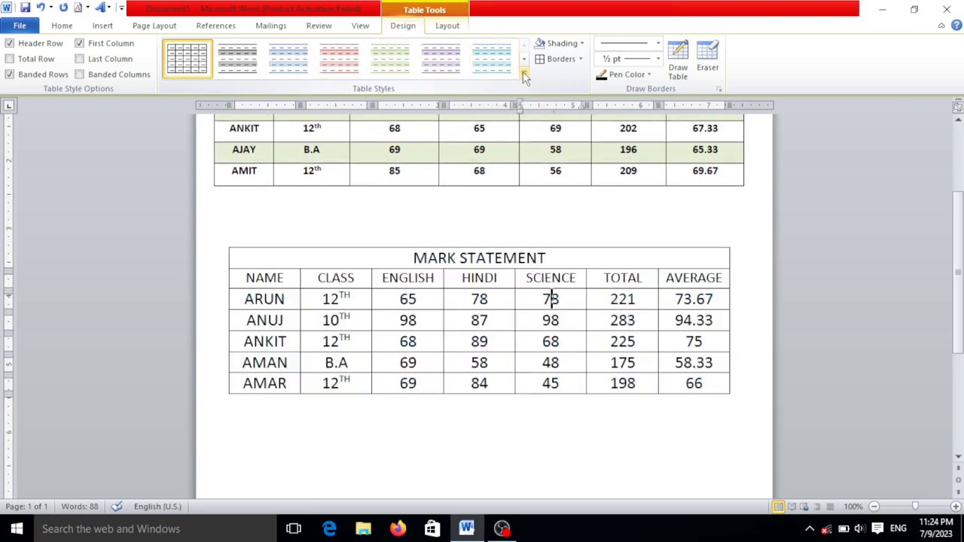
pyautogui.click(524, 75)
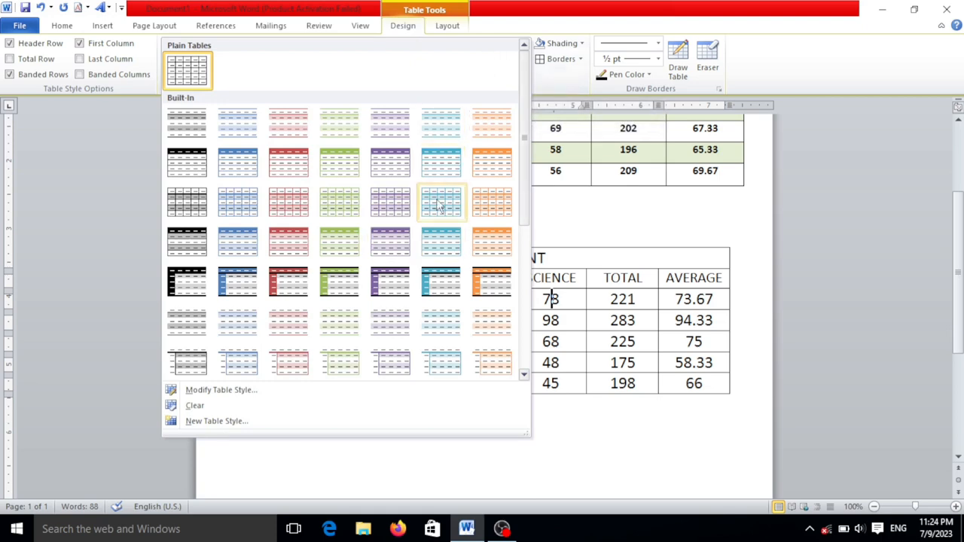
pyautogui.click(352, 176)
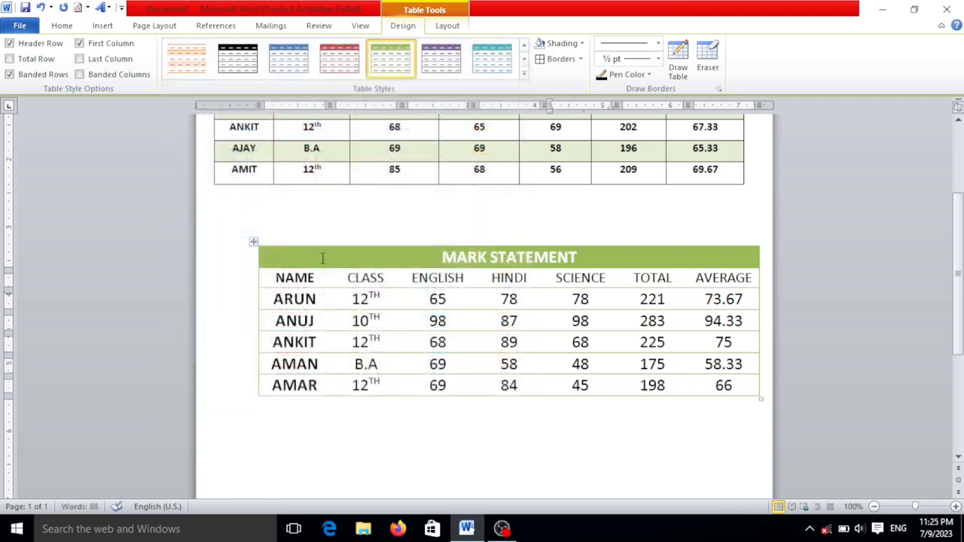
# Apply All Borders to the whole green-styled MARK STATEMENT table and deselect it
pyautogui.click(255, 244)
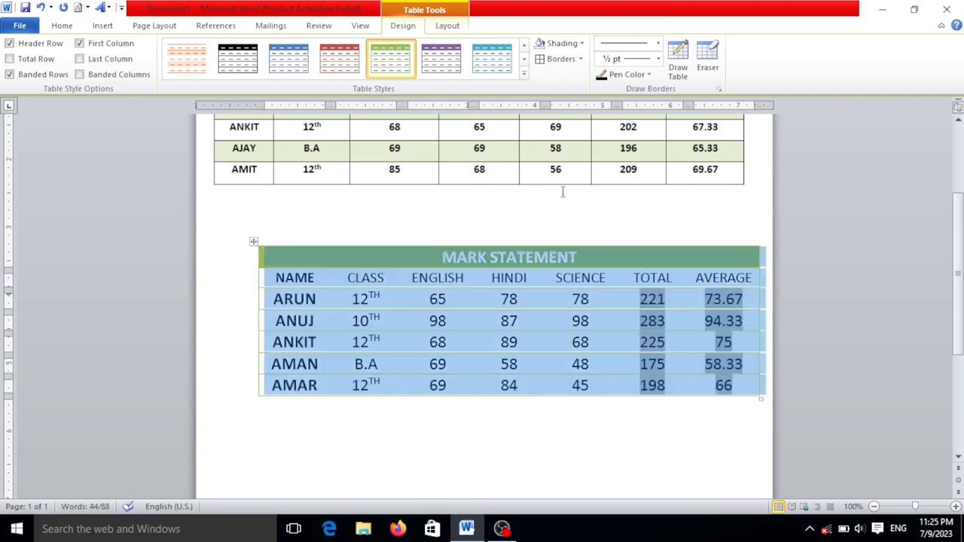
pyautogui.click(446, 25)
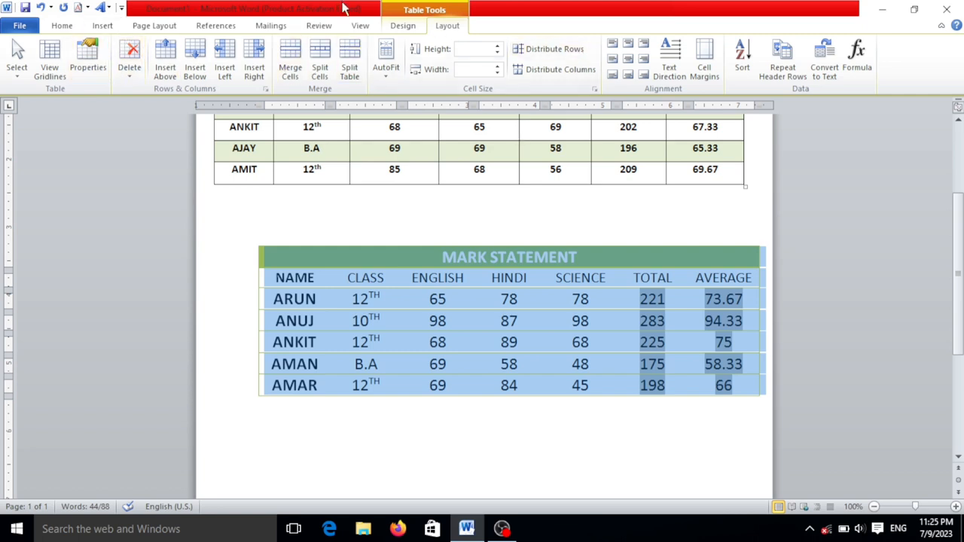
pyautogui.click(410, 26)
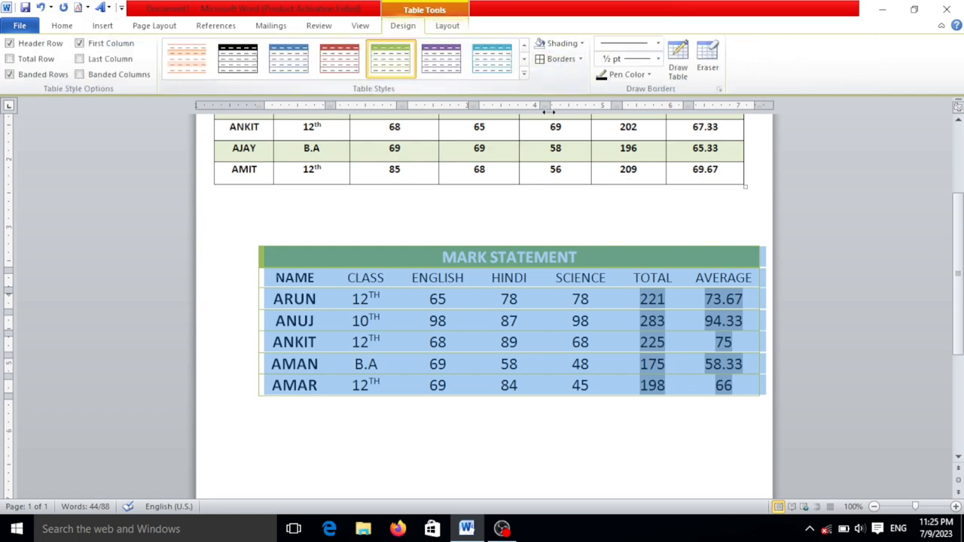
pyautogui.click(582, 60)
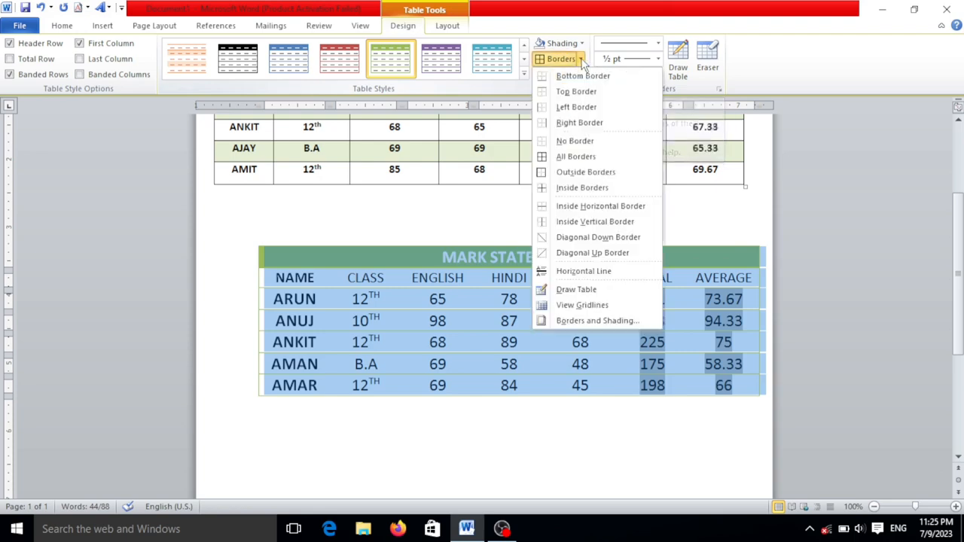
pyautogui.click(577, 157)
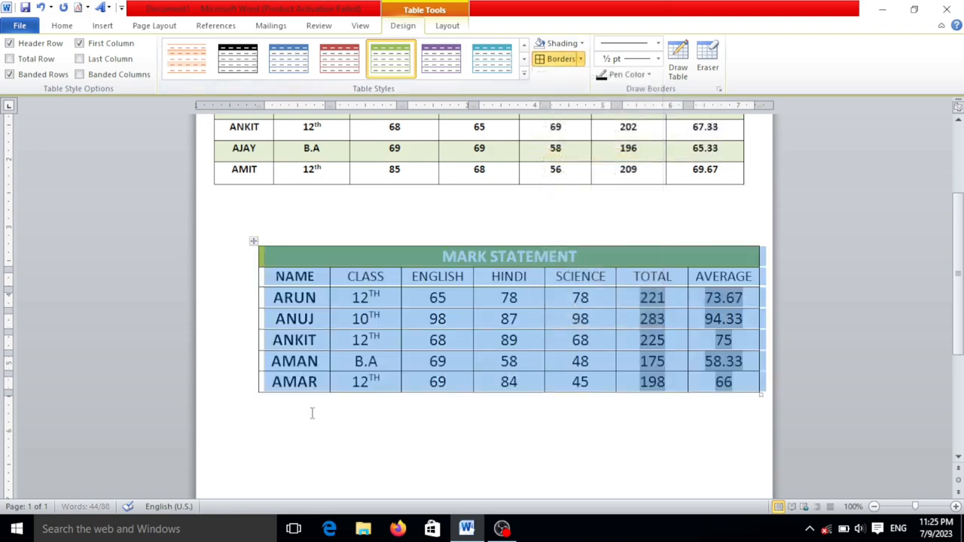
pyautogui.click(487, 400)
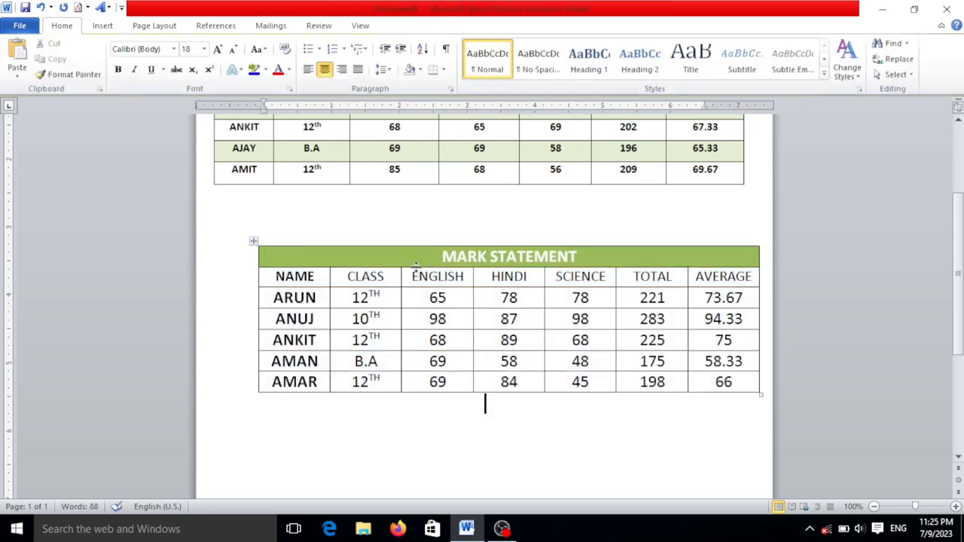